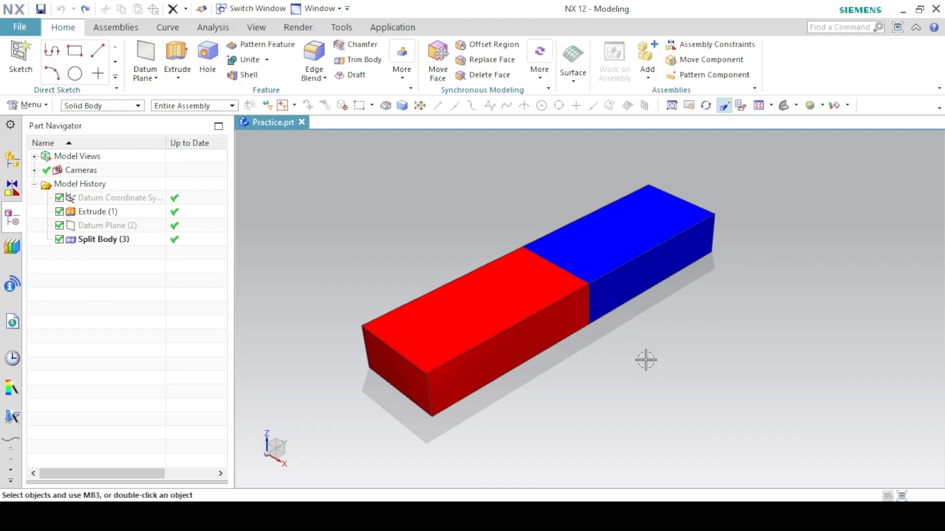
middle_click_drag(645, 360, 524, 413)
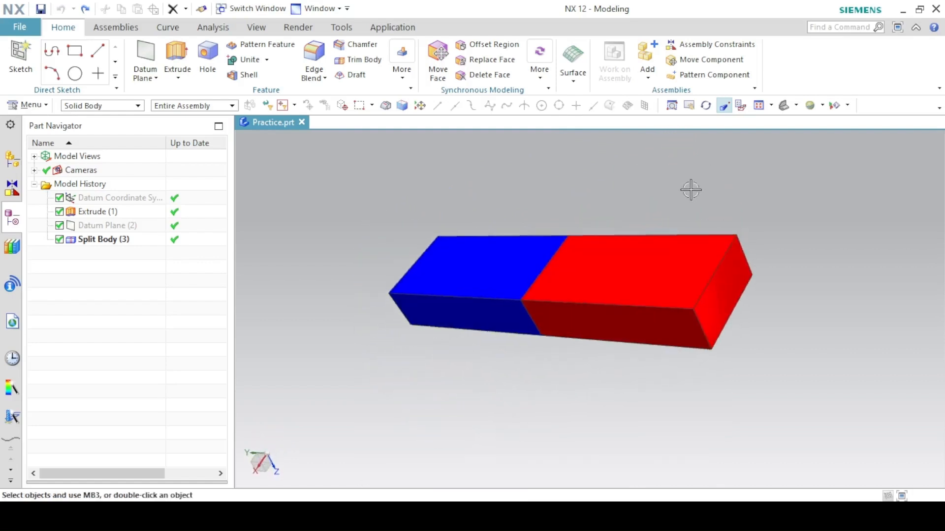
left_click(782, 107)
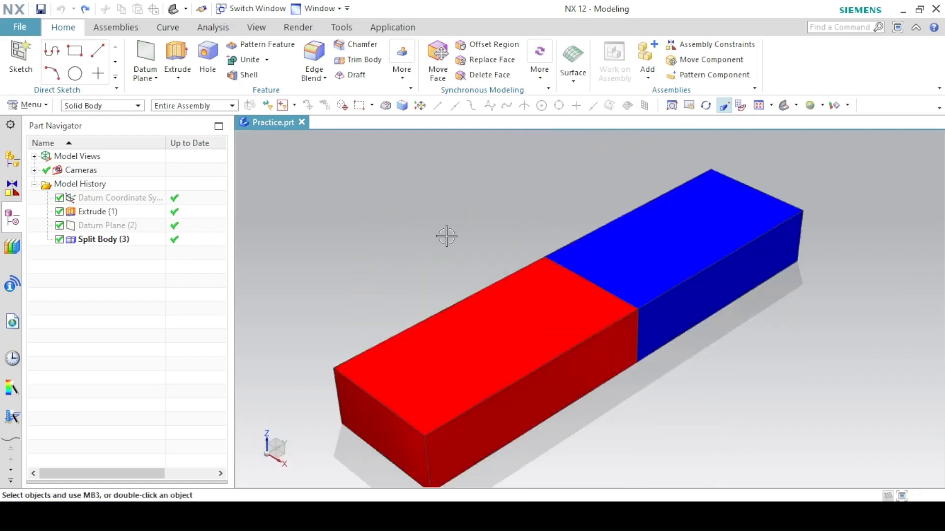
key("ctrl+f")
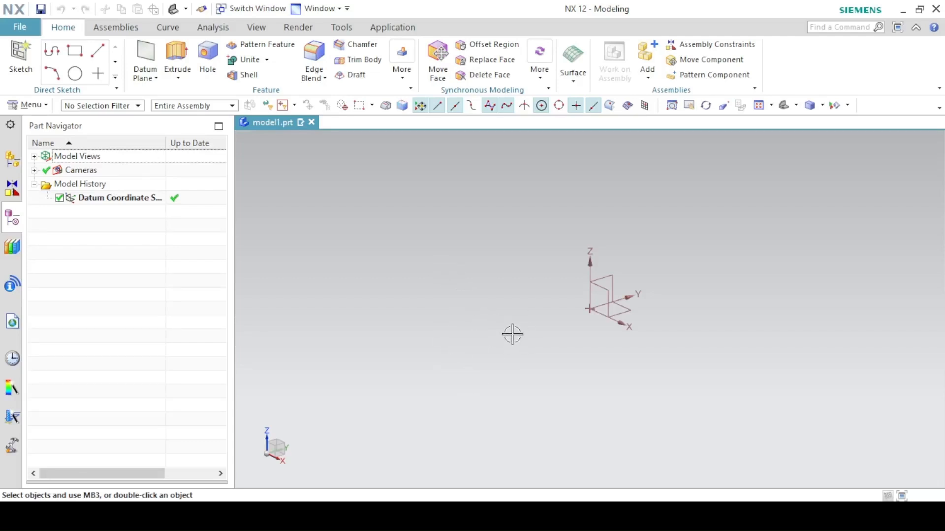
Start an Extrude with a new section sketch on the XZ plane of the datum coordinate system.
left_click(178, 55)
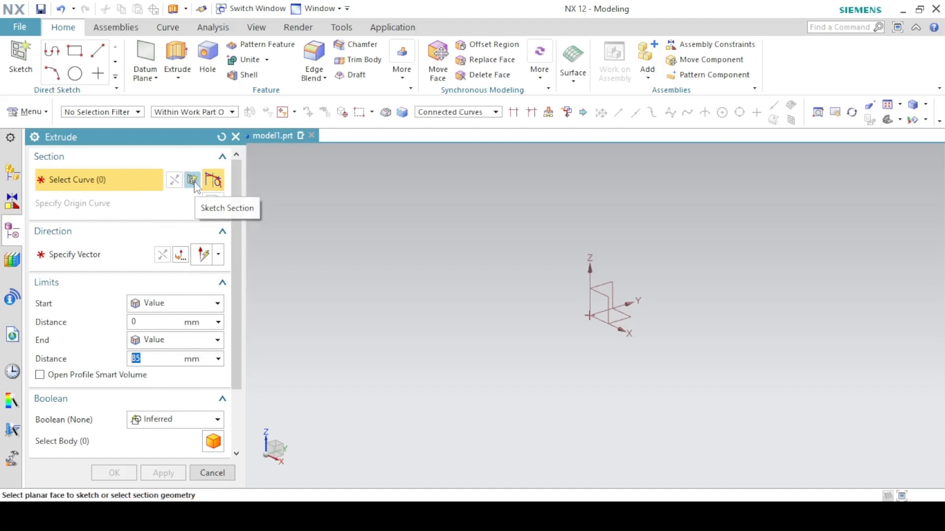
left_click(193, 181)
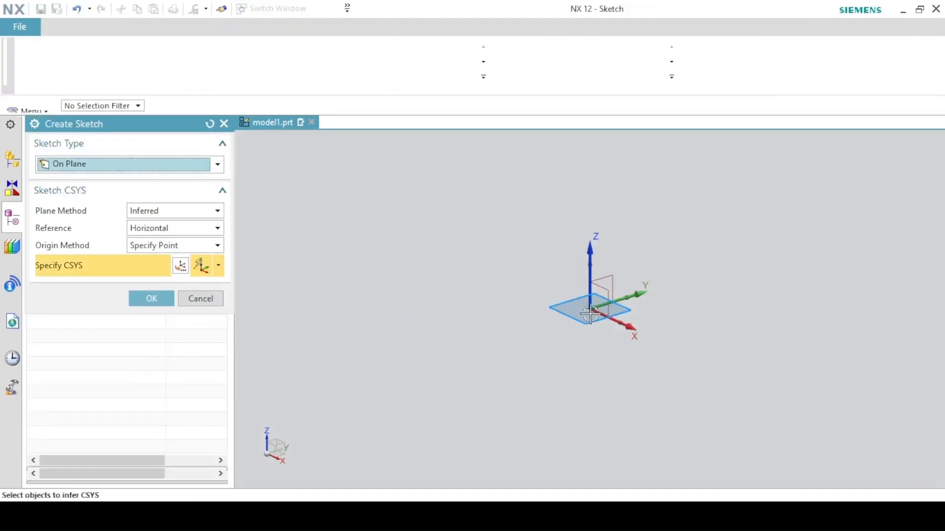
left_click(600, 288)
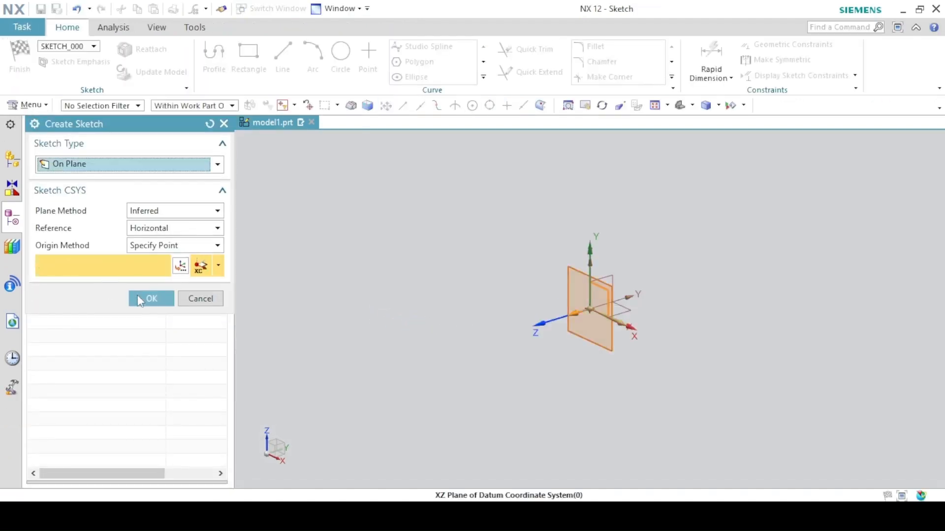
left_click(152, 298)
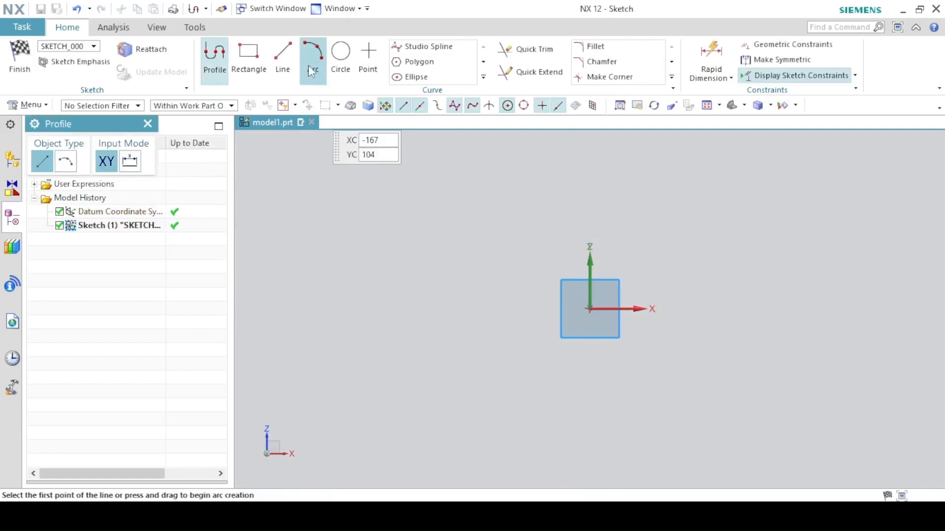
Sketch a center rectangle at the origin, about 166 mm wide and 67.5 mm high.
double_click(239, 64)
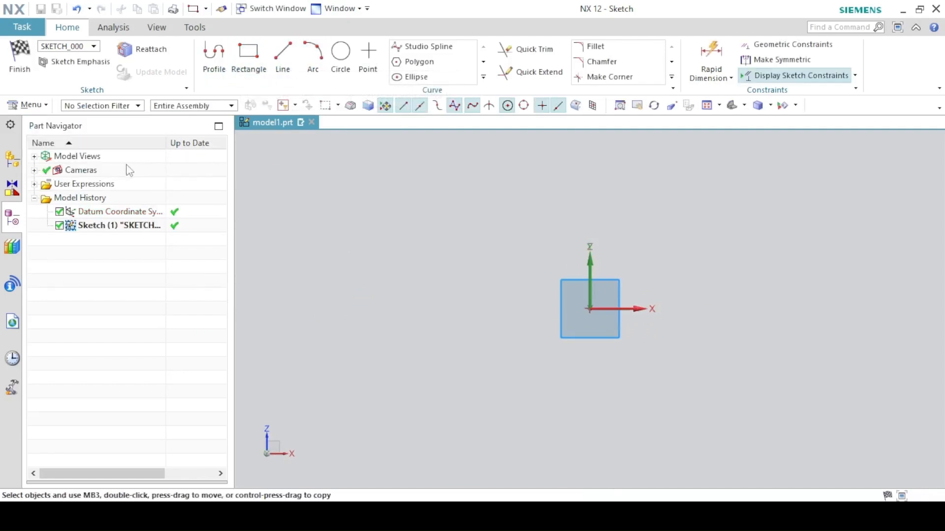
left_click(238, 60)
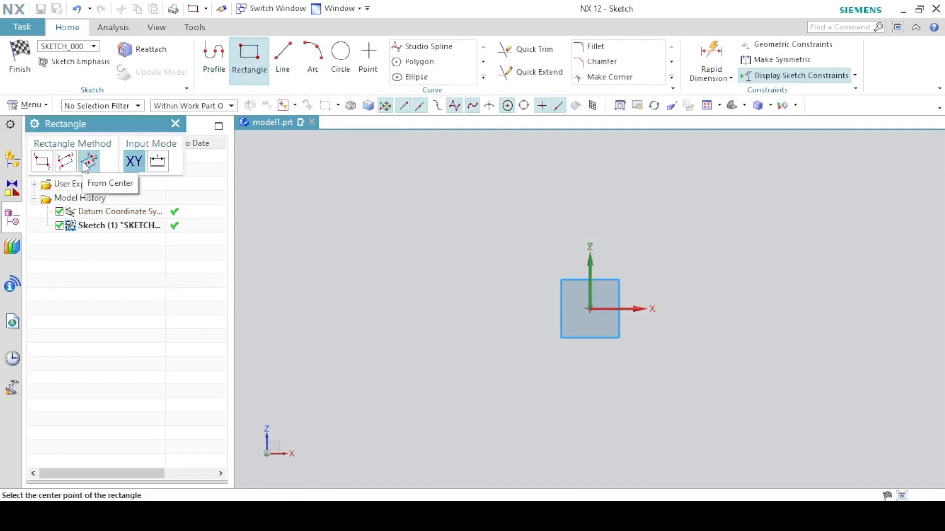
left_click(590, 309)
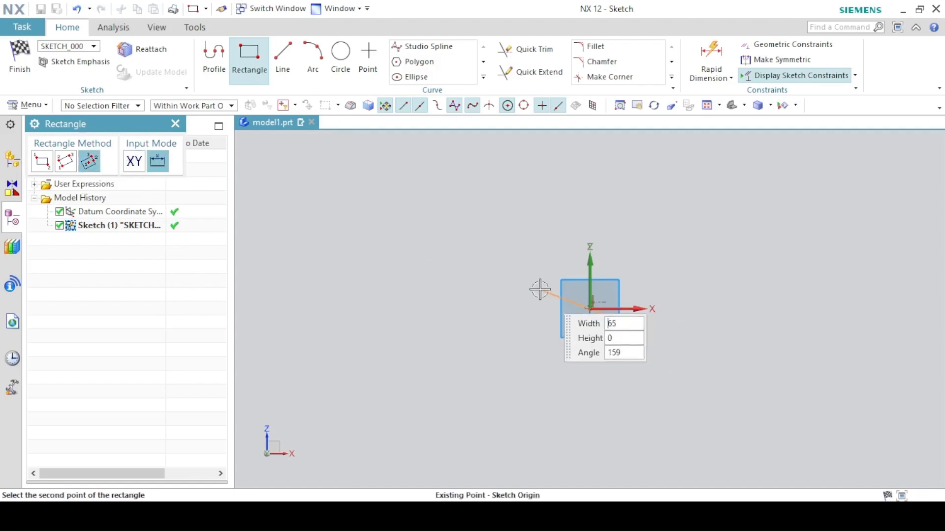
left_click(457, 309)
left_click(457, 254)
Dimension the rectangle's upper edge with Rapid Dimension and set its width to 100 mm.
left_click(711, 60)
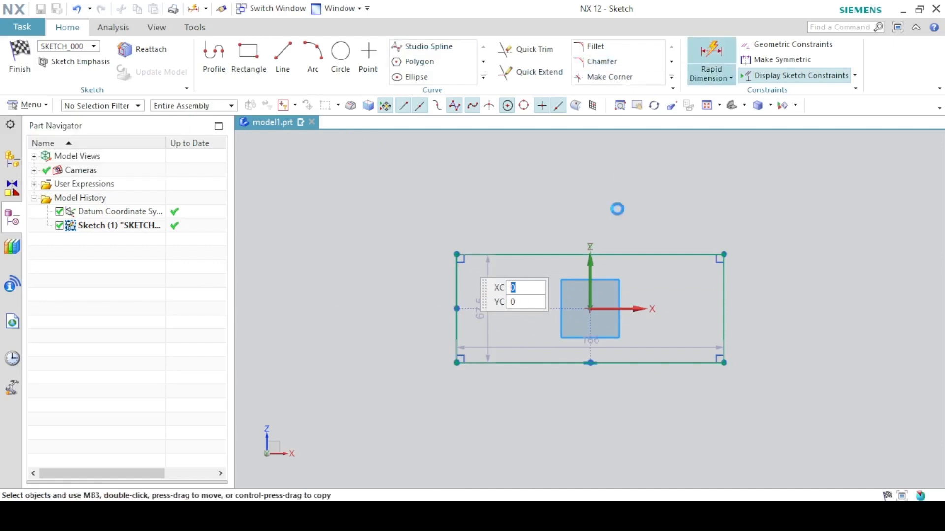
left_click(616, 253)
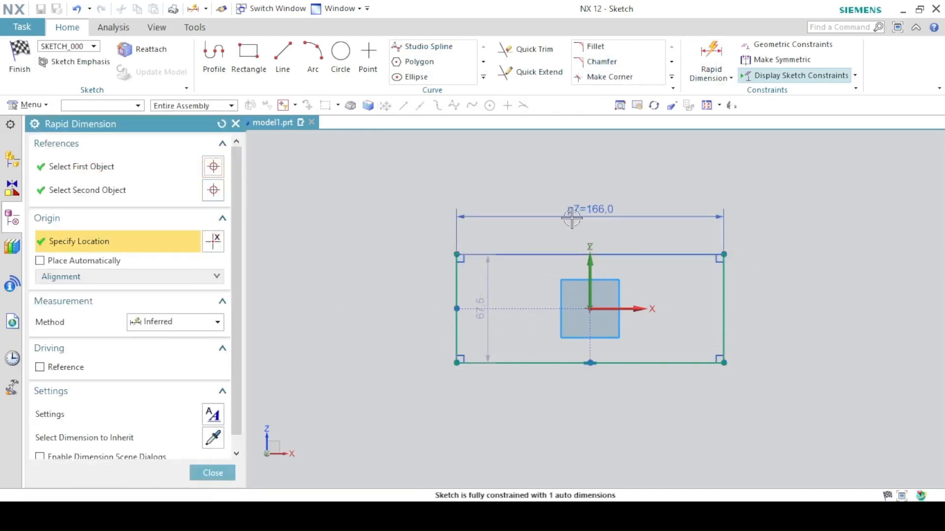
left_click(569, 224)
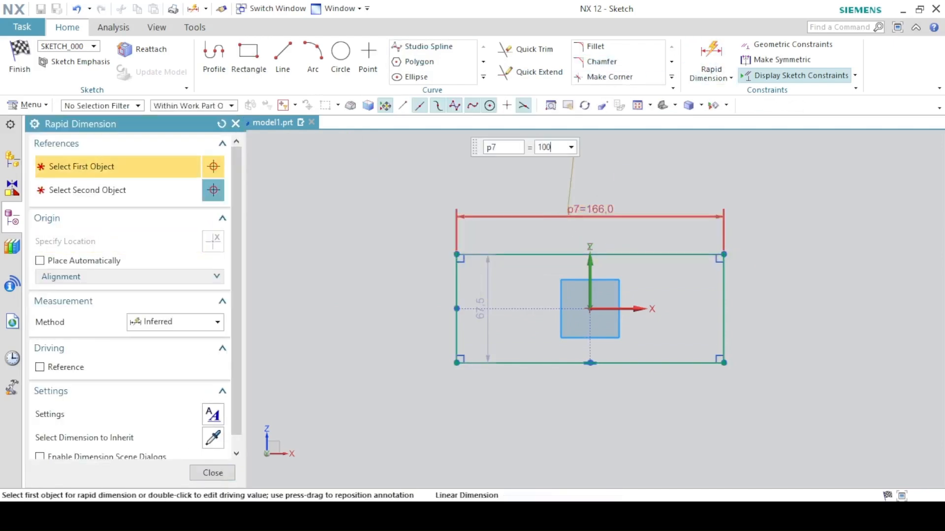
type("100")
key("Return")
Dimension the rectangle's vertical side and set its height to 50 mm.
left_click(510, 308)
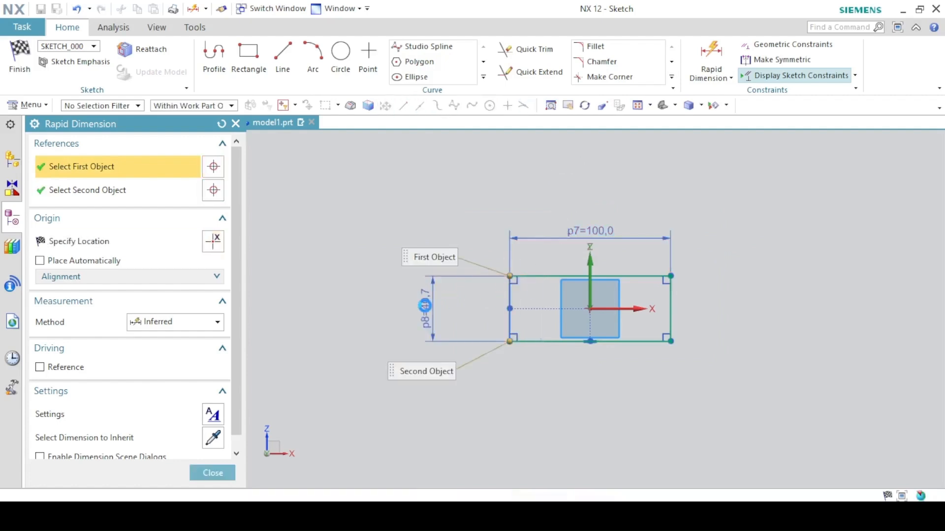
left_click(424, 306)
type("50")
key("Return")
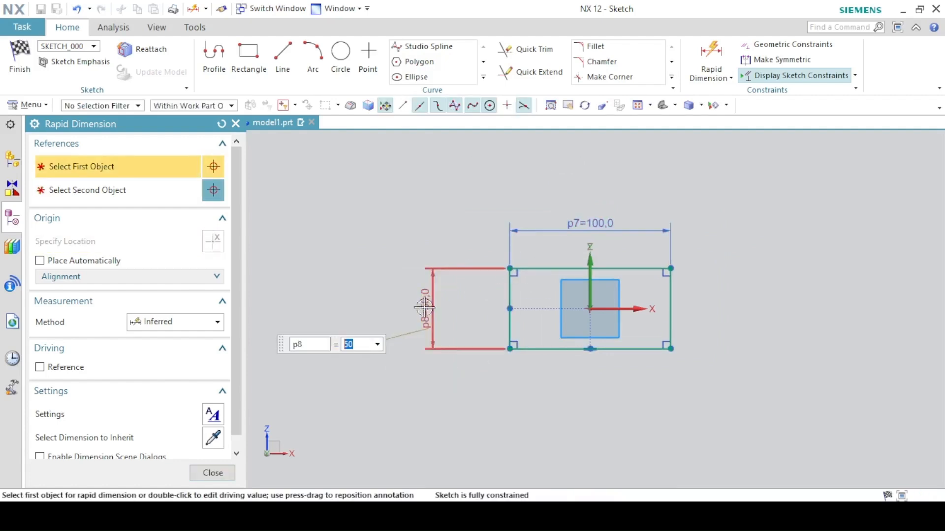
left_click(232, 473)
Finish the sketch and extrude the rectangular profile 400 mm as a solid block.
left_click(19, 79)
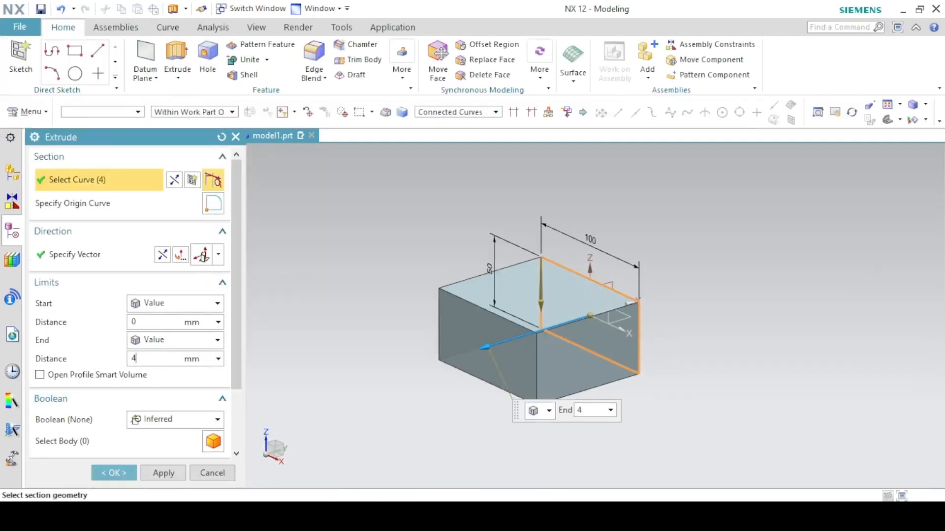
left_click(150, 363)
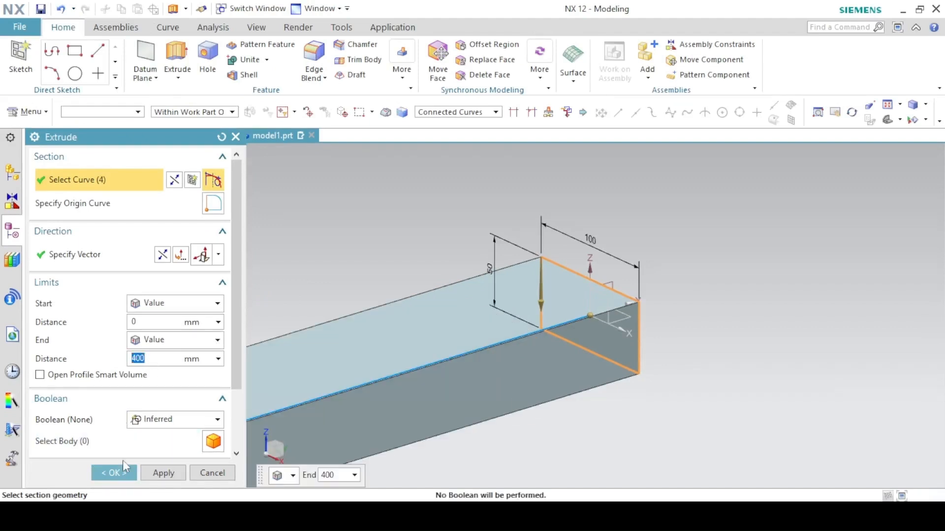
left_click(123, 462)
Create a Bisector datum plane midway between the block's two opposite end faces.
left_click(780, 106)
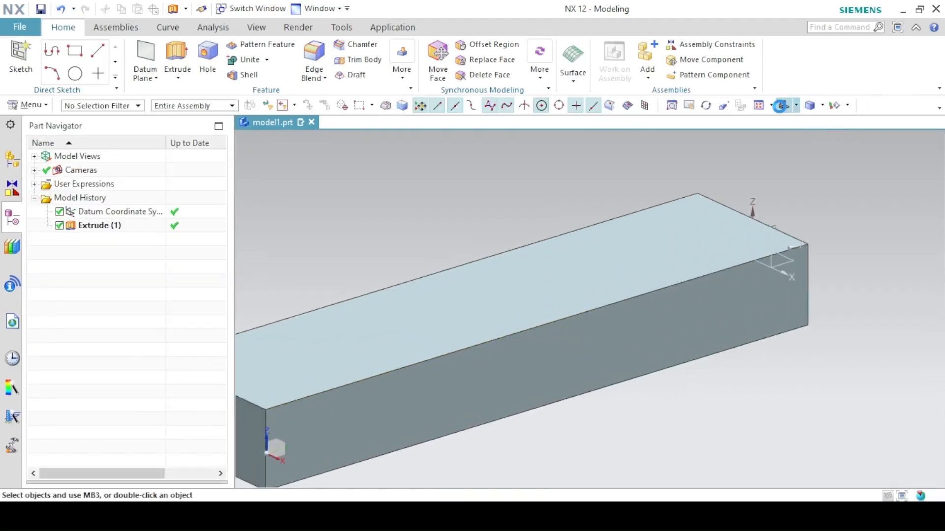
key("ctrl+f")
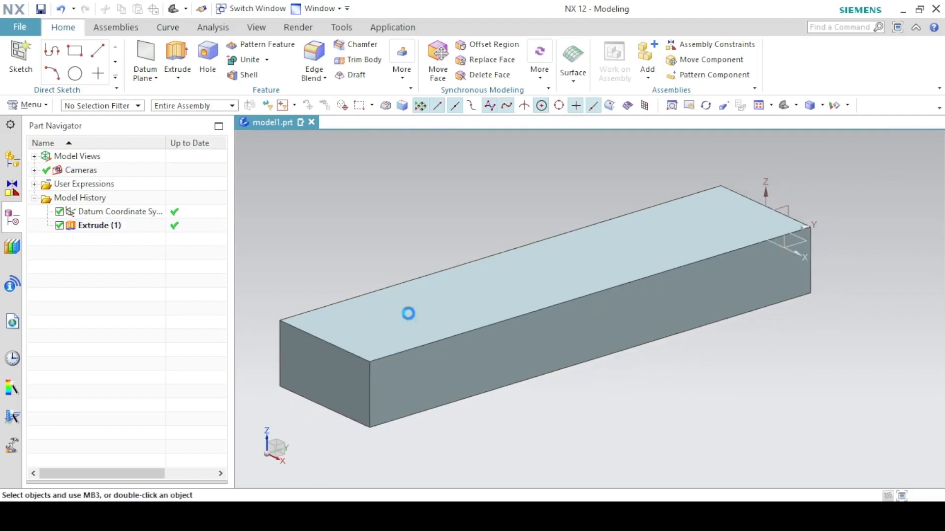
left_click(361, 312)
left_click(148, 54)
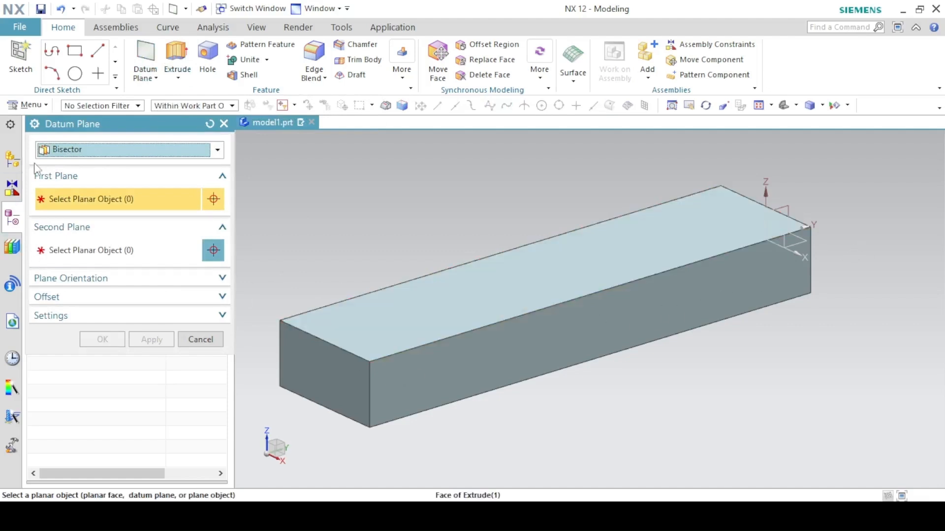
left_click(46, 153)
left_click(59, 207)
left_click(316, 358)
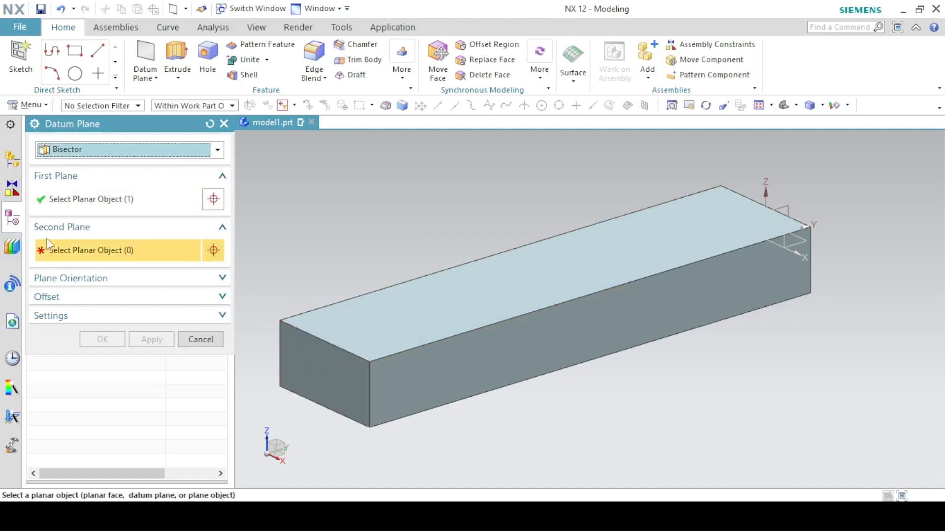
middle_click_drag(569, 240, 640, 276)
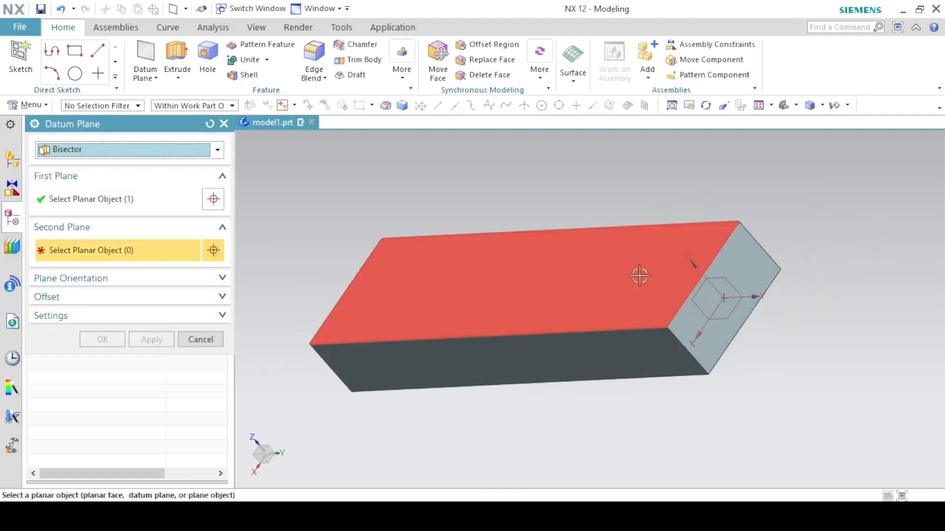
left_click(740, 259)
middle_click_drag(457, 406, 584, 416)
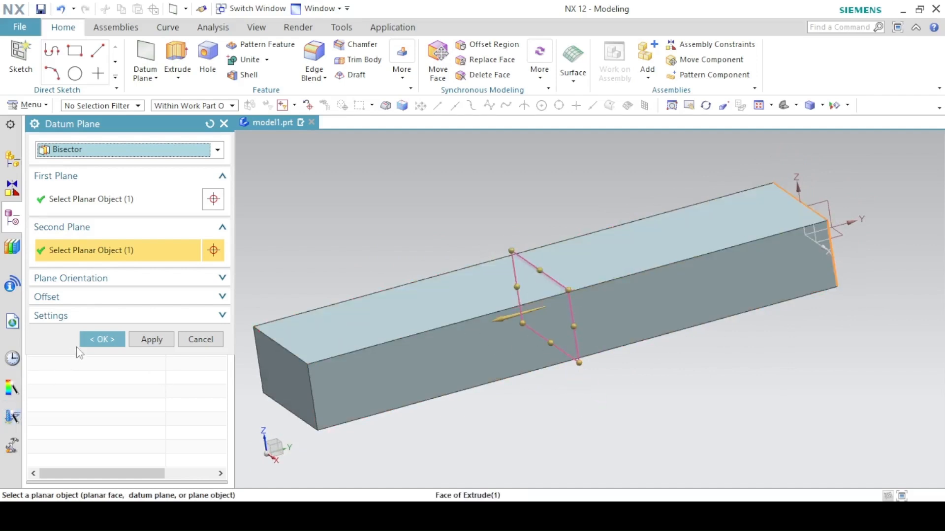
left_click(101, 340)
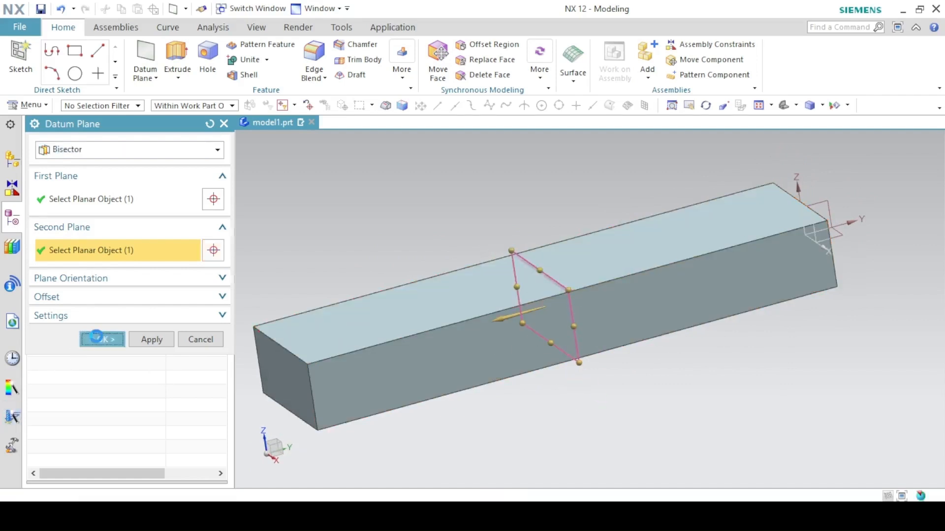
left_click(783, 110)
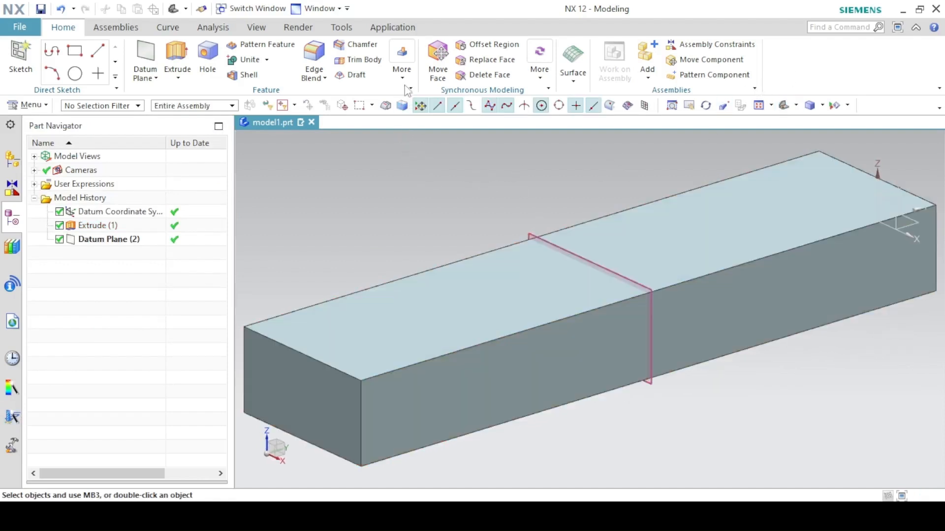
left_click(401, 75)
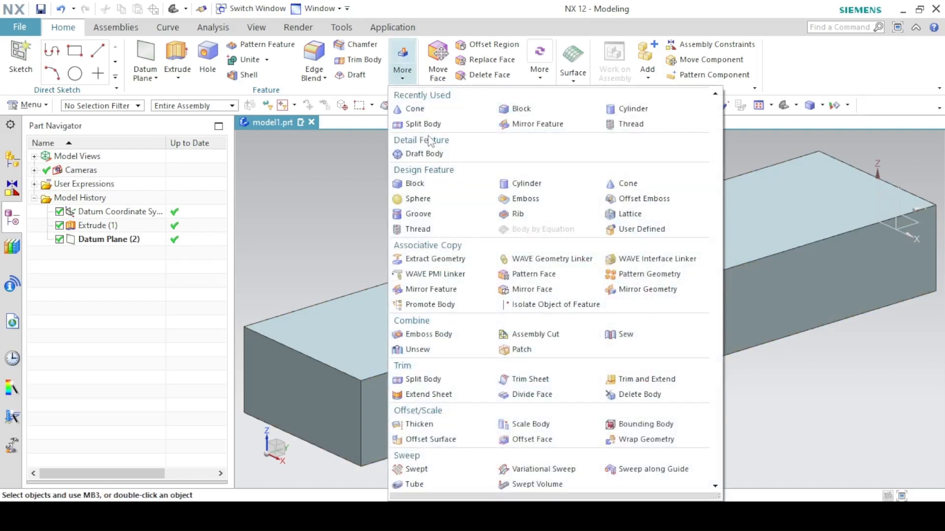
left_click(406, 380)
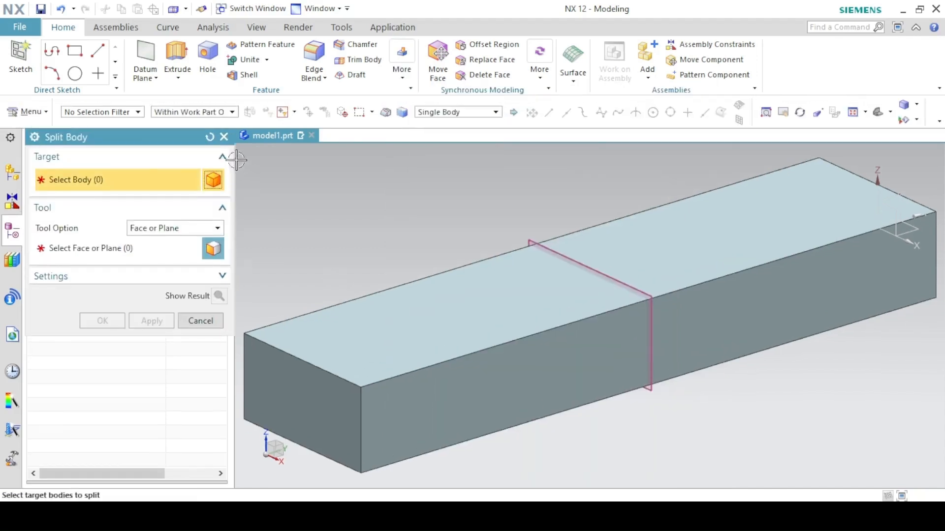
left_click(224, 137)
Search the commands for "split body" and start the Split Body command from the results.
left_click(835, 27)
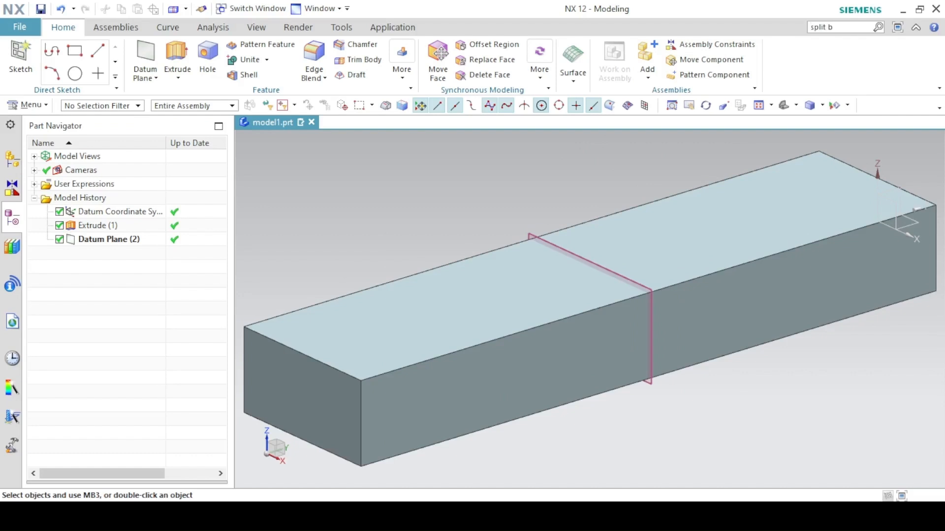
type("split body")
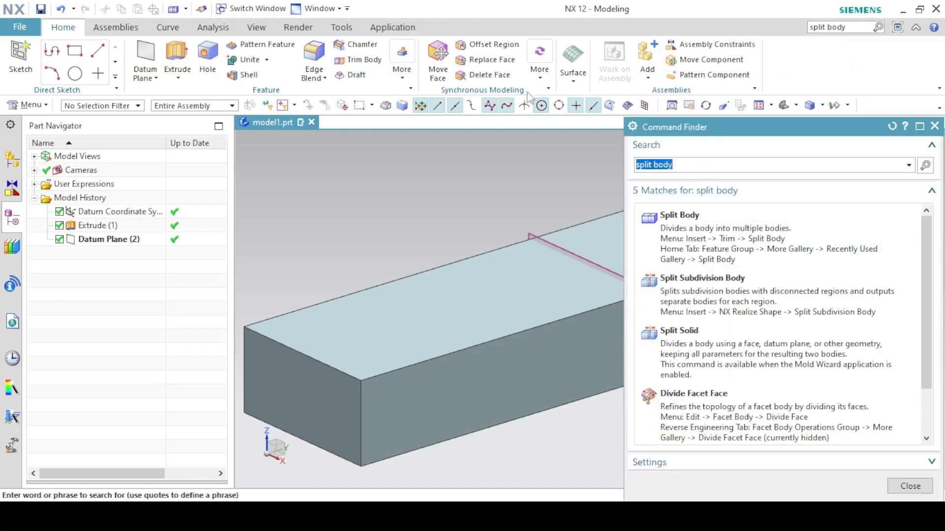
mouse_move(686, 228)
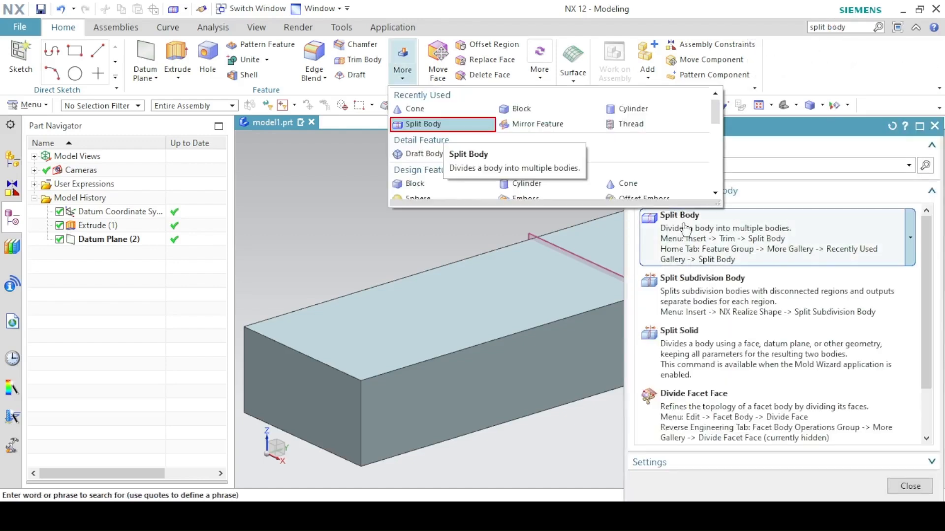
left_click(730, 244)
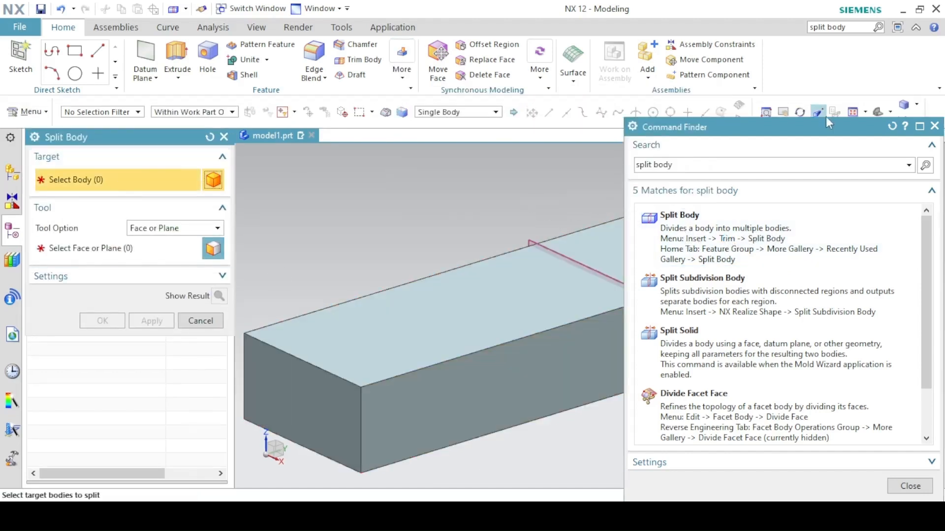
left_click(934, 127)
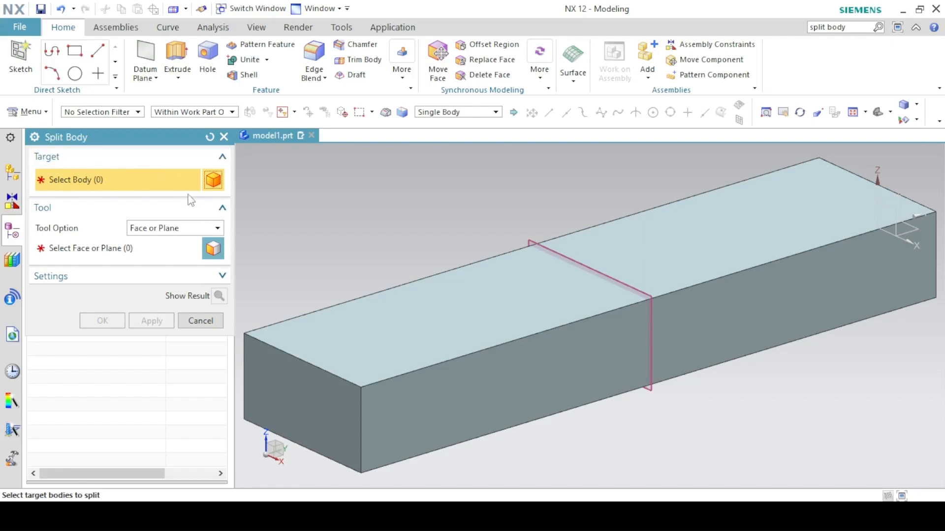
Split the block at the bisector datum plane, using Face or Plane as the tool option, and close the command.
left_click(402, 342)
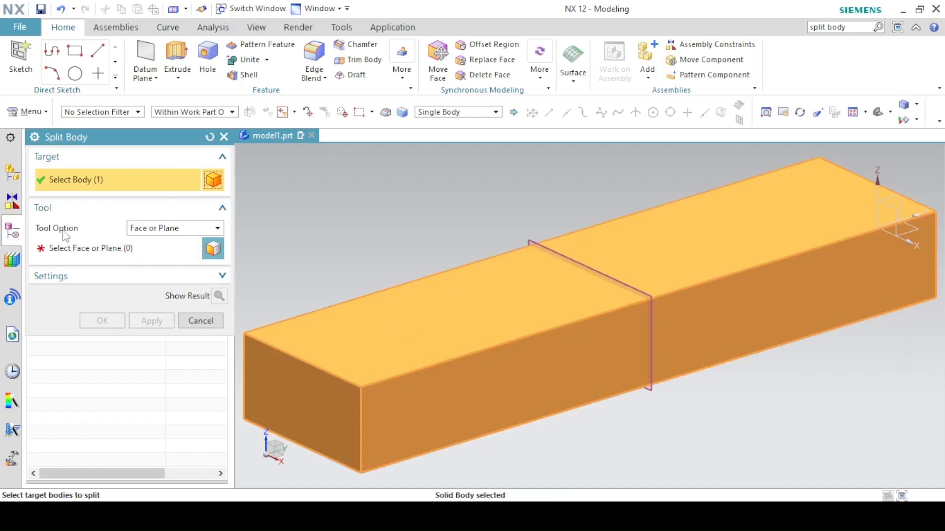
left_click(135, 231)
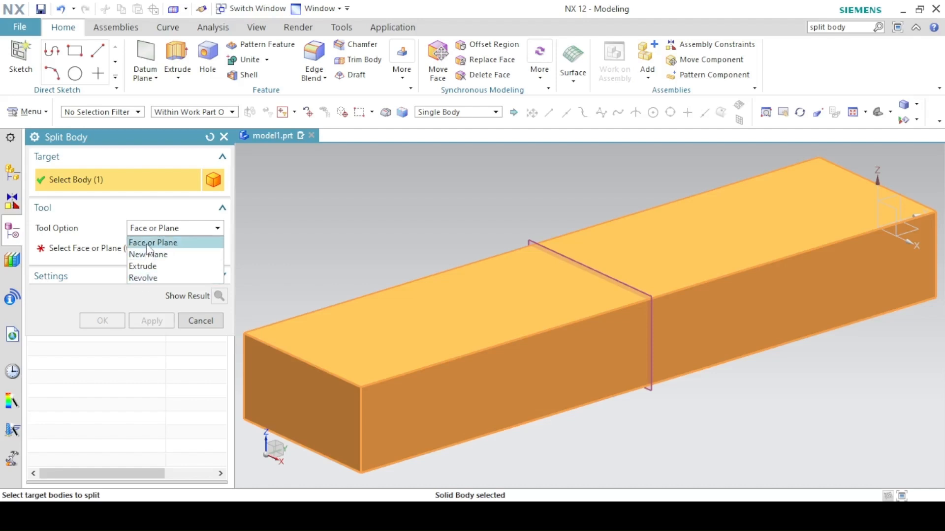
left_click(149, 243)
left_click(64, 254)
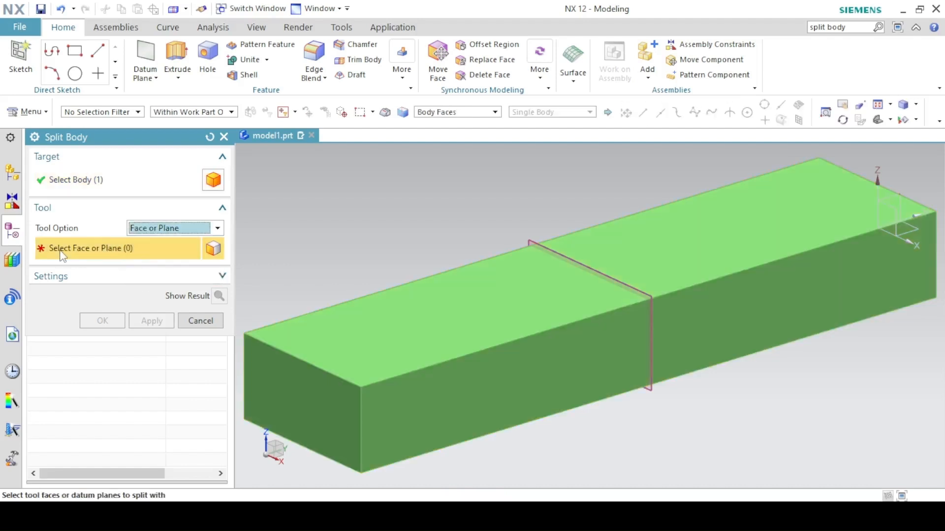
left_click(551, 253)
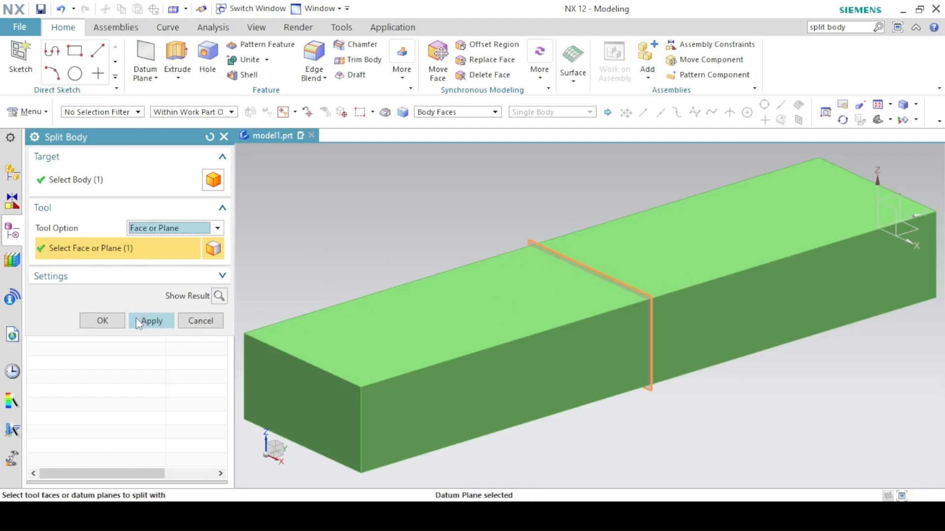
left_click(138, 321)
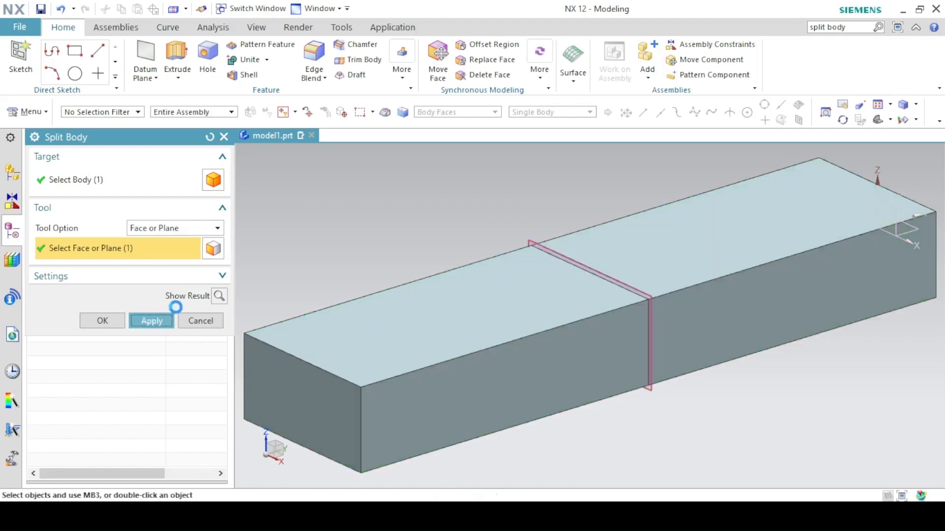
left_click(200, 321)
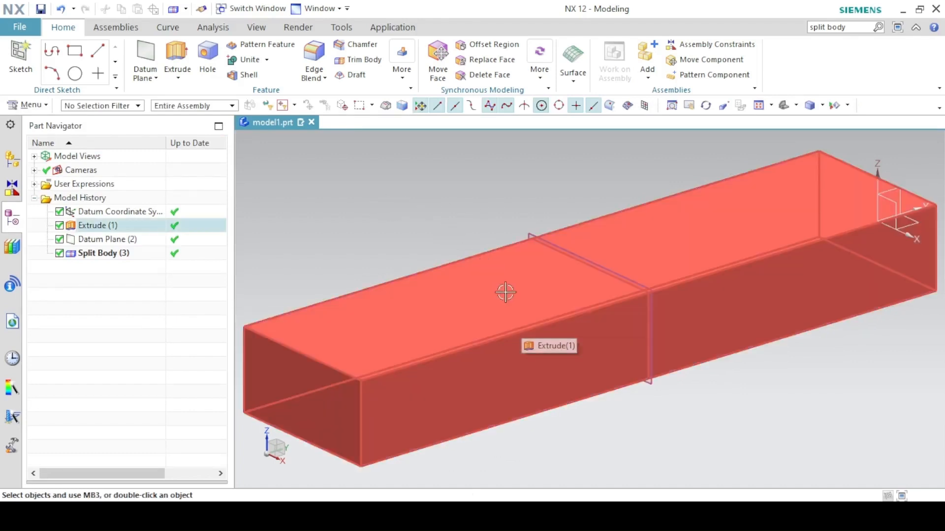
Set the selection filter to Solid Body and hide the bisector datum plane.
left_click(89, 107)
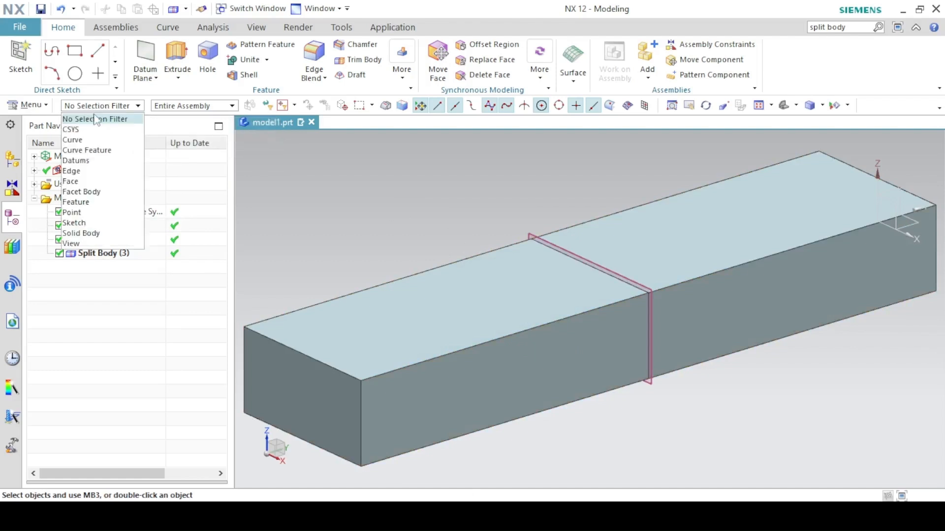
left_click(79, 233)
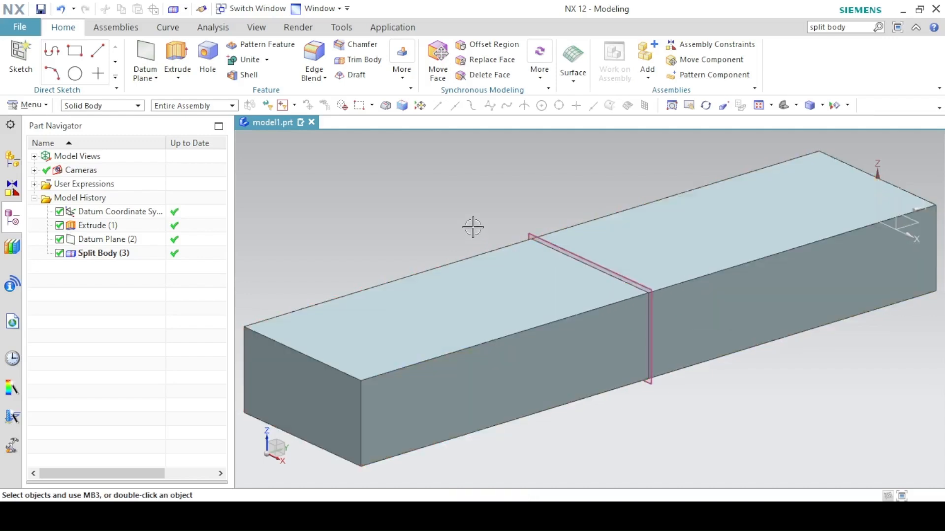
right_click(104, 241)
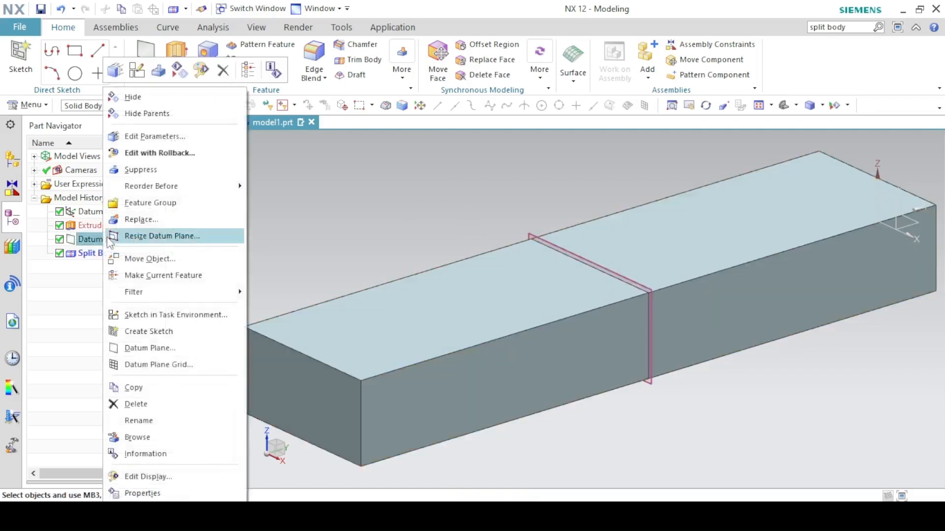
left_click(123, 95)
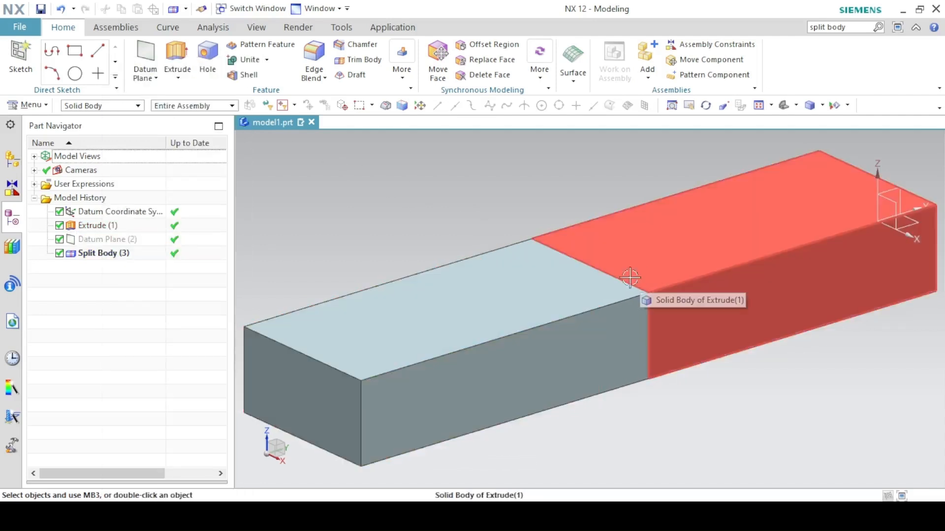
Change the display color of the split body farther from the datum coordinate system to Red.
left_click(269, 28)
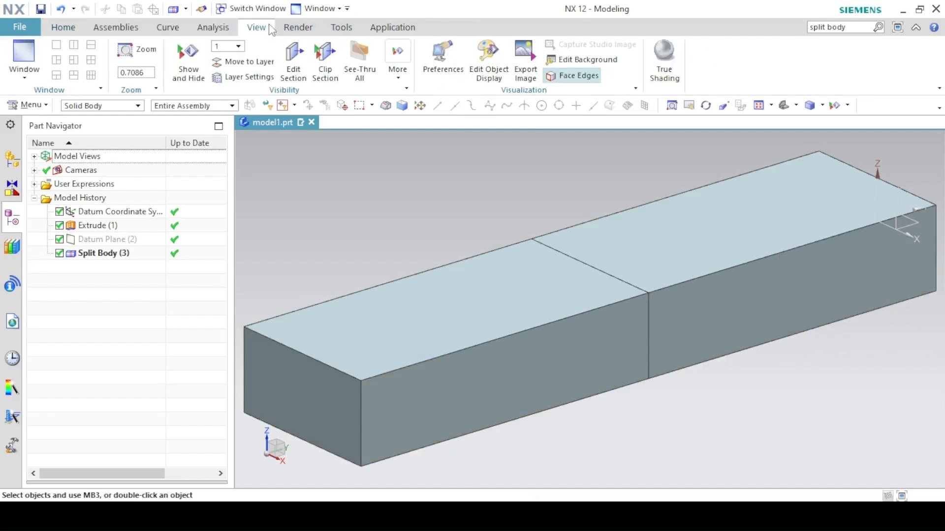
left_click(486, 62)
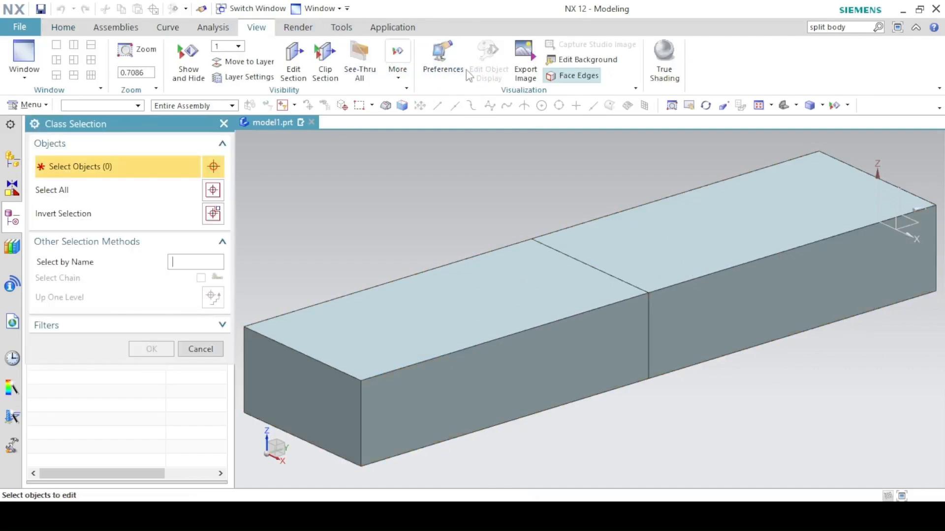
left_click(441, 344)
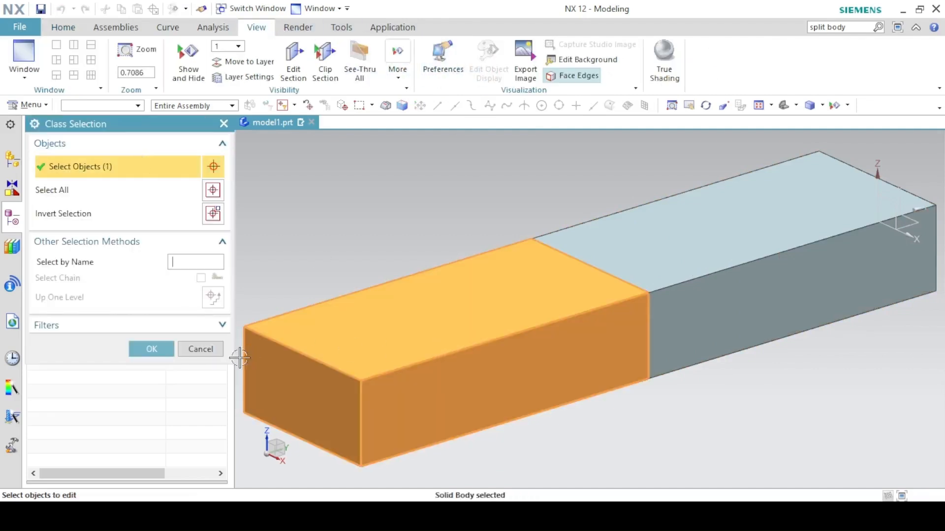
left_click(154, 352)
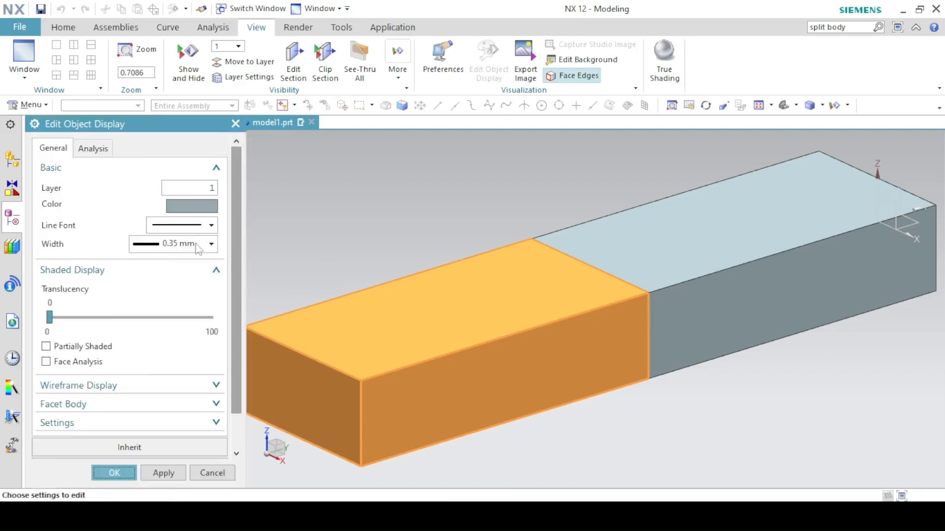
left_click(191, 207)
left_click(73, 165)
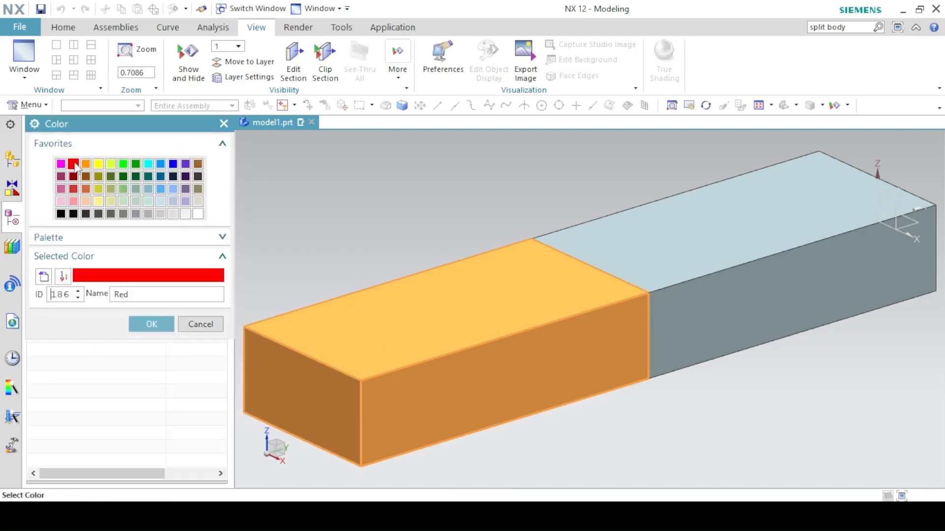
left_click(145, 324)
left_click(148, 470)
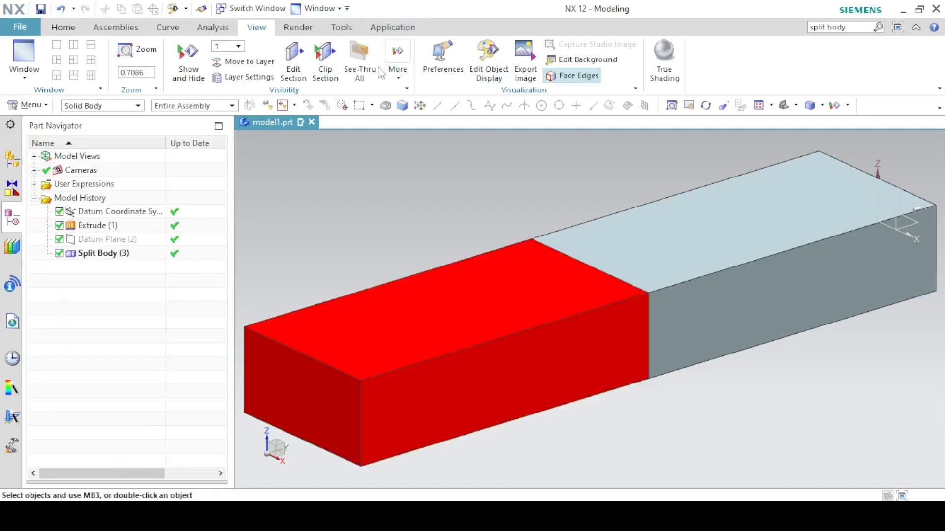
Change the display color of the split body at the datum coordinate system to blue.
left_click(488, 59)
left_click(692, 213)
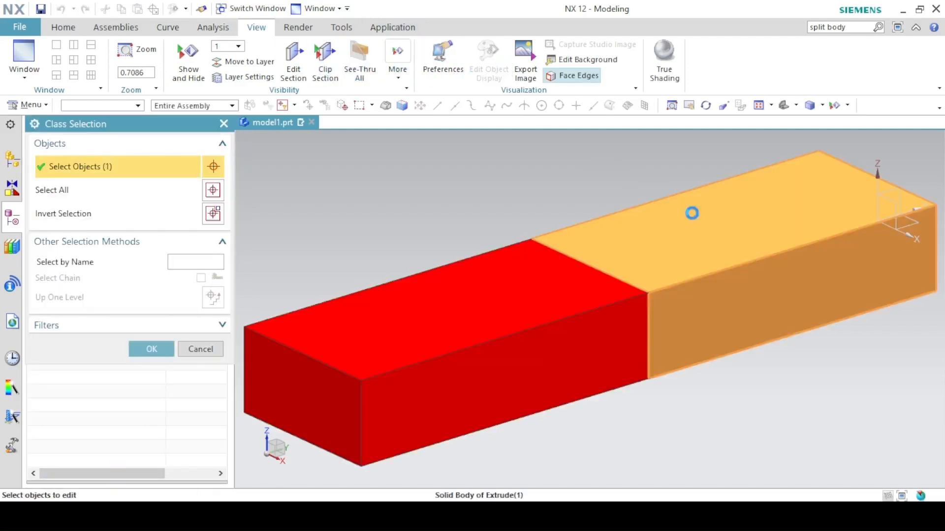
left_click(153, 350)
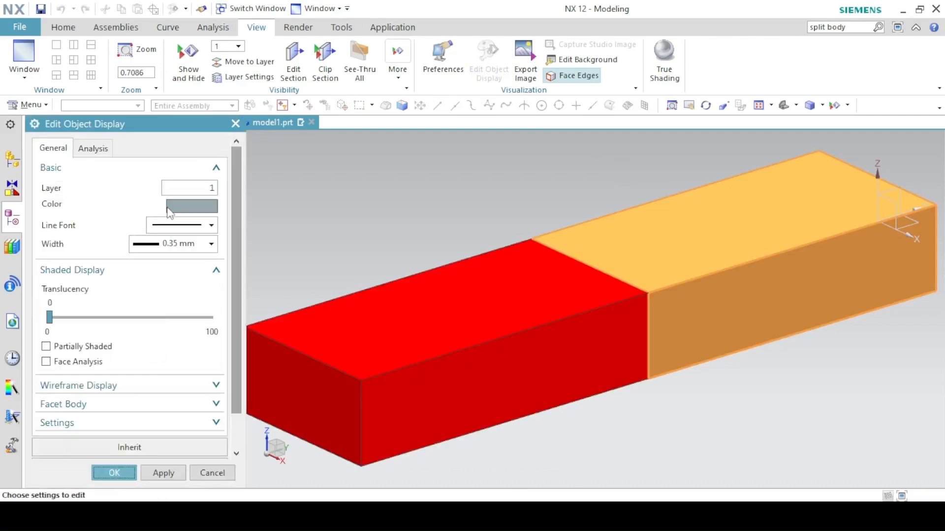
left_click(172, 212)
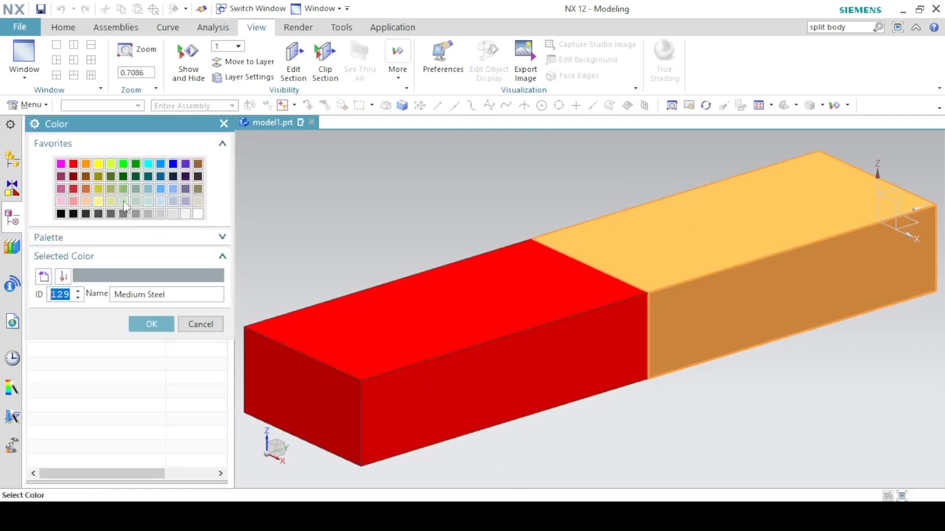
left_click(172, 163)
left_click(163, 322)
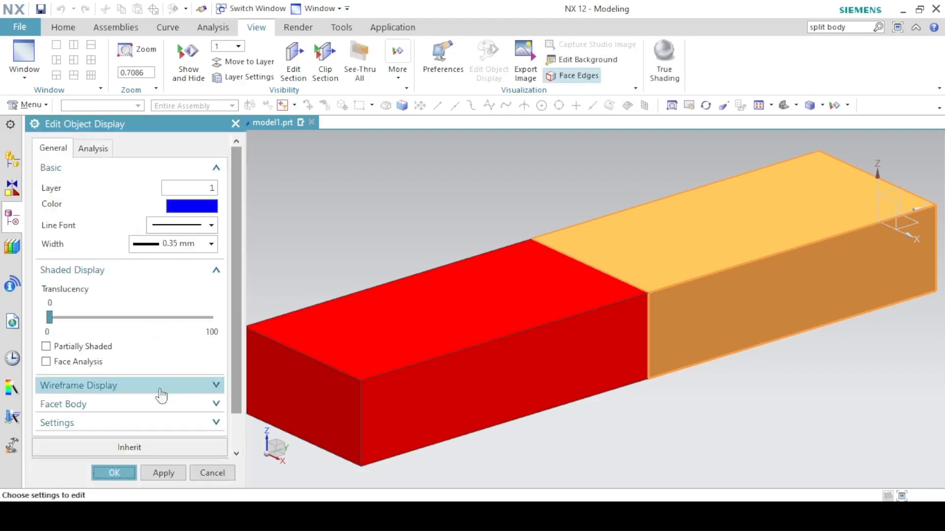
left_click(164, 473)
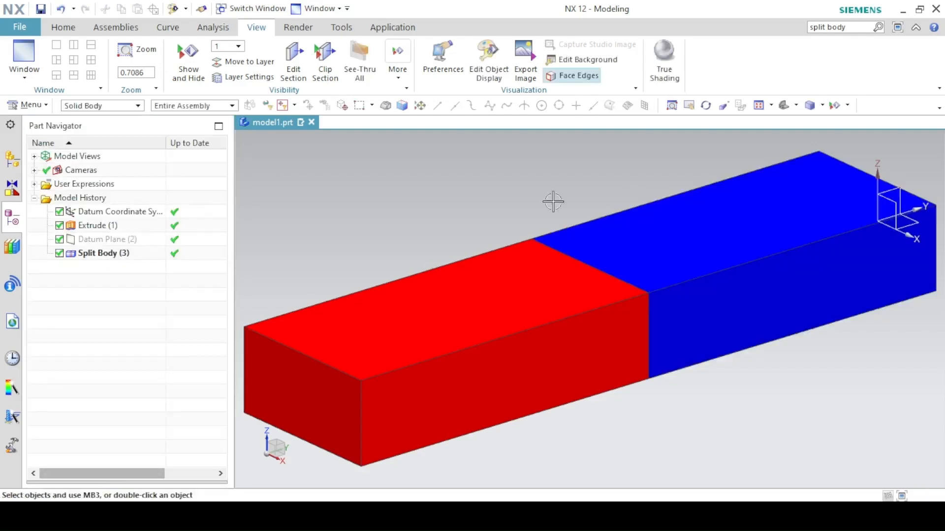
scroll(464, 241, "down", 2)
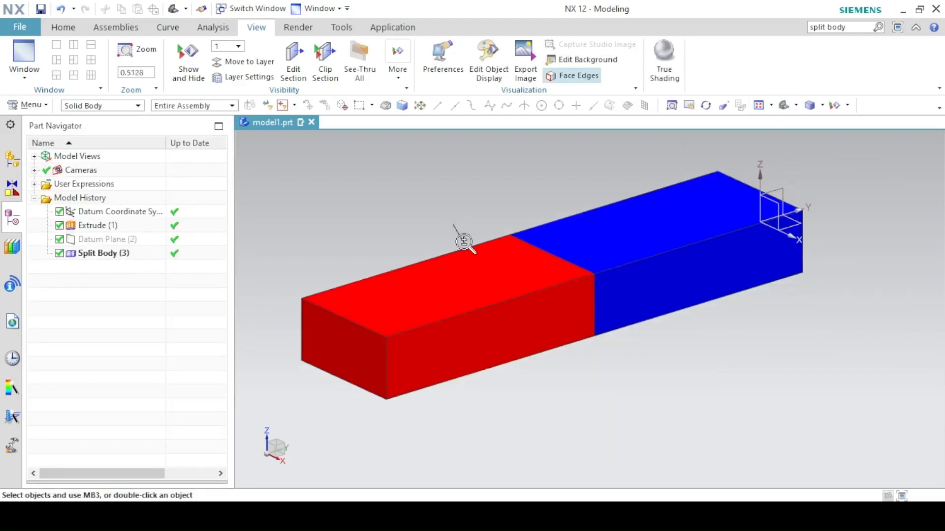